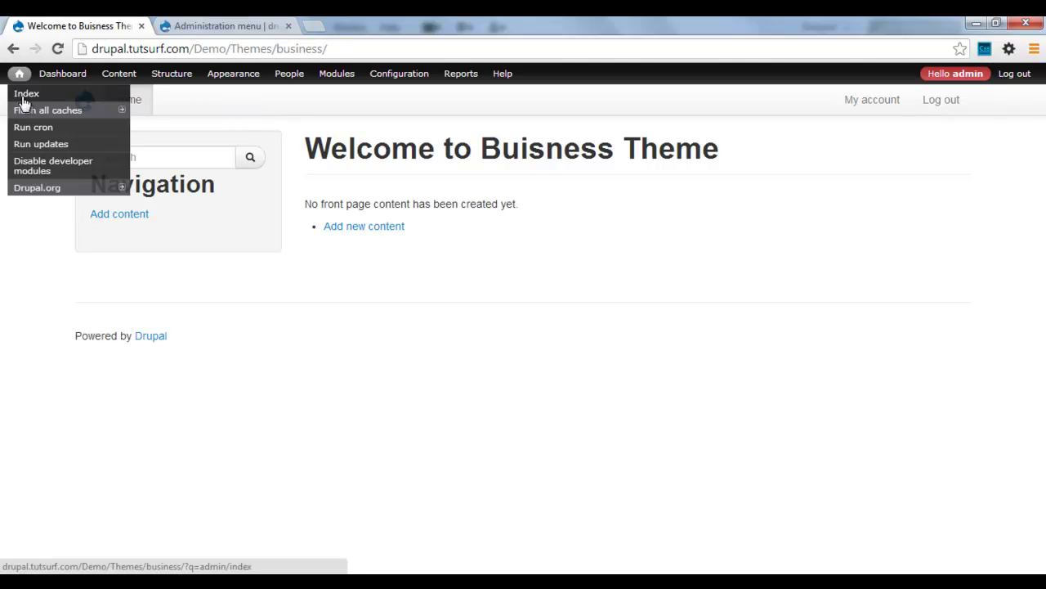
Skim the drupal.org Administration menu project page, then return to the 'Welcome to Buisness Theme' tab.
{"action": "left_click", "coordinate": [221, 25]}
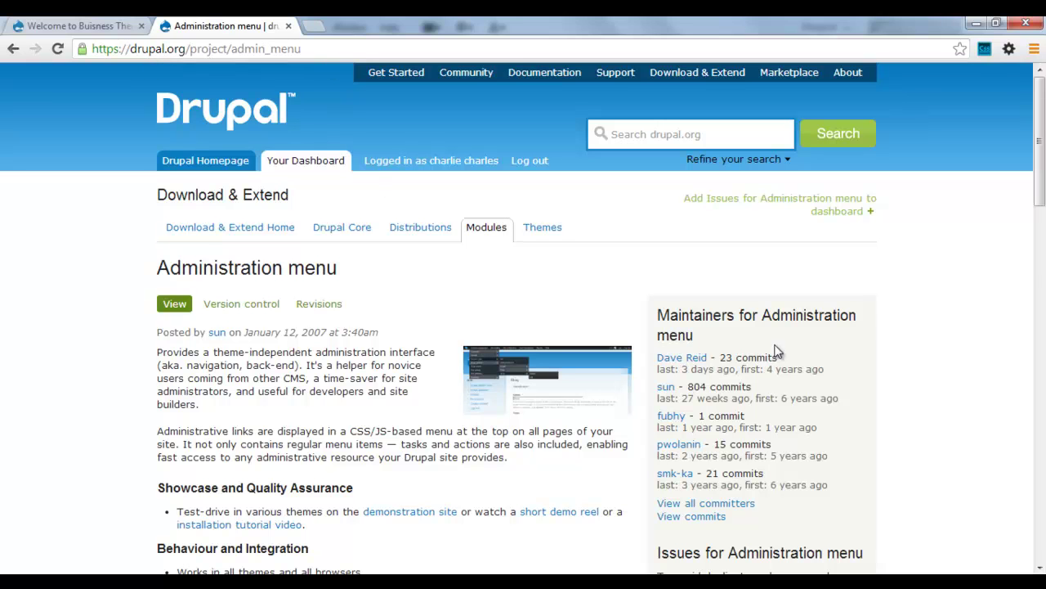
{"action": "left_click_drag", "start_coordinate": [1039, 186], "coordinate": [1032, 432]}
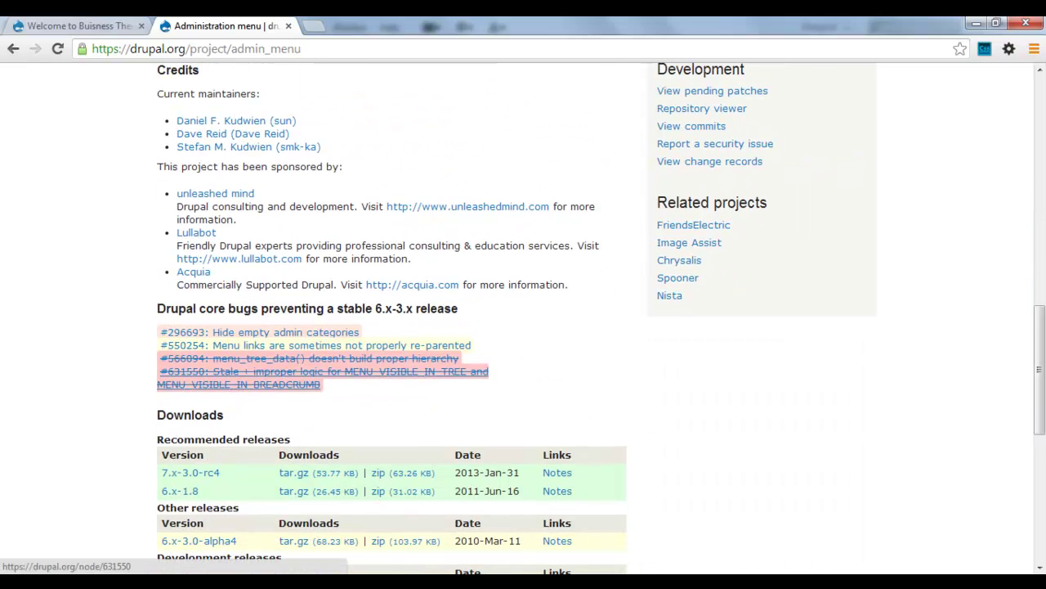
{"action": "scroll", "coordinate": [1044, 384], "scroll_direction": "up", "scroll_amount": 3}
{"action": "scroll", "coordinate": [1044, 386], "scroll_direction": "up", "scroll_amount": 5}
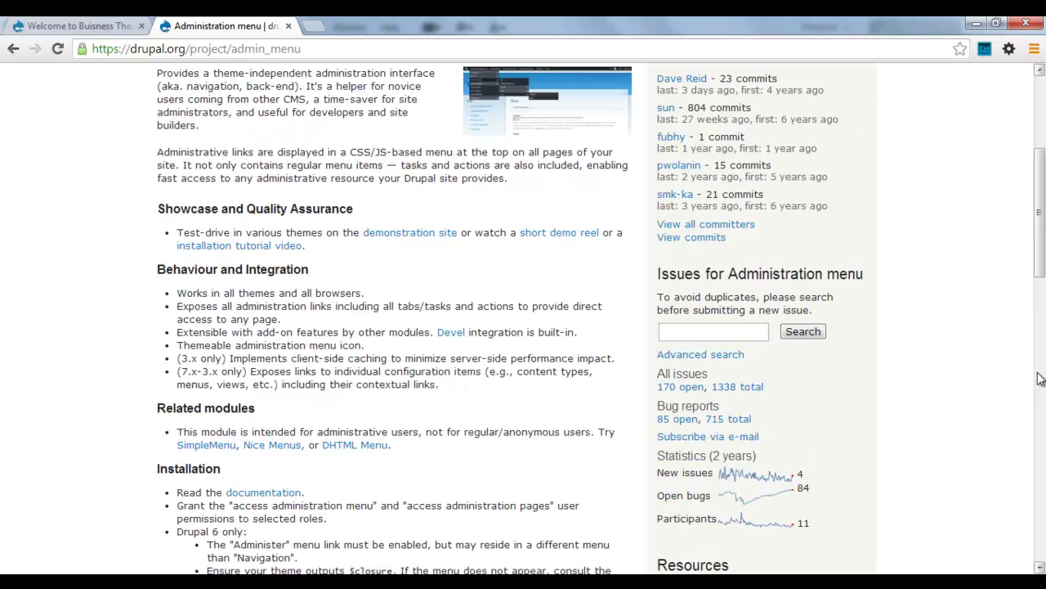
{"action": "scroll", "coordinate": [1044, 386], "scroll_direction": "up", "scroll_amount": 5}
{"action": "key", "text": "ctrl+shift+Tab"}
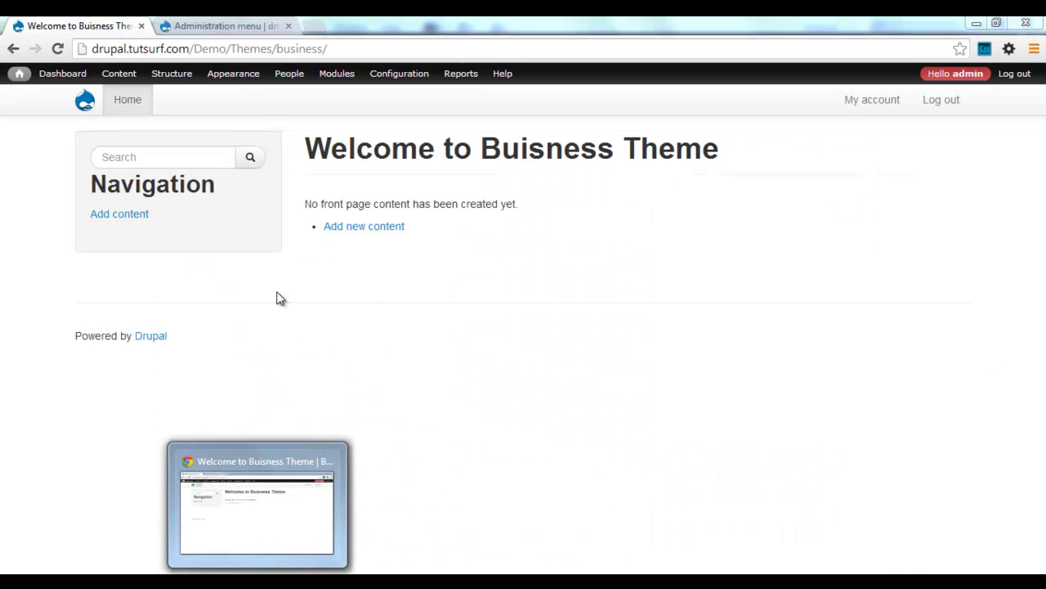
{"action": "mouse_move", "coordinate": [119, 74]}
{"action": "mouse_move", "coordinate": [126, 93]}
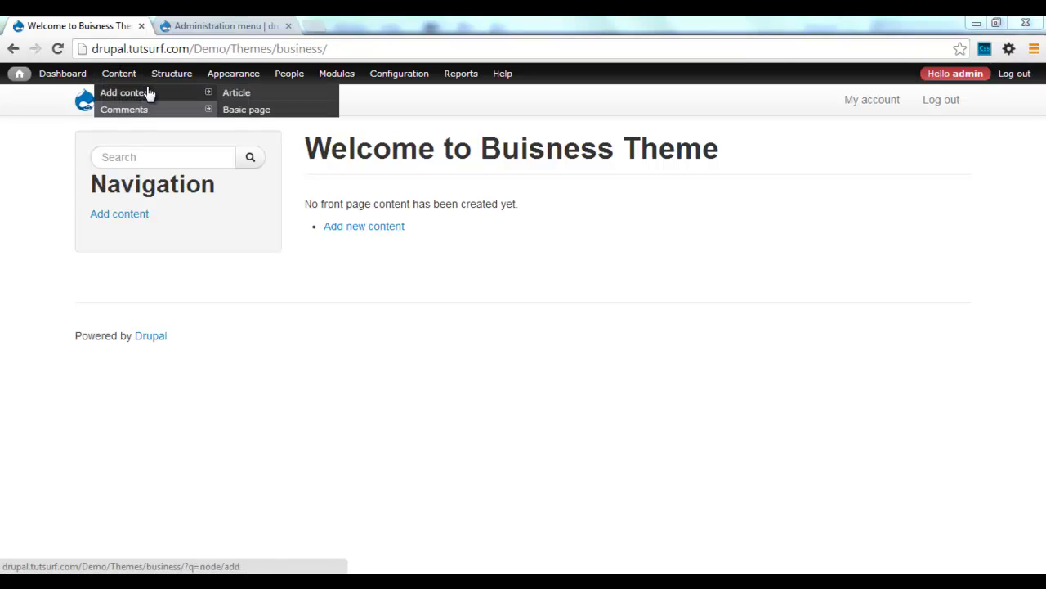
Save a new Basic page titled 'Blog' with 'Provide a menu link' ticked.
{"action": "left_click", "coordinate": [262, 111]}
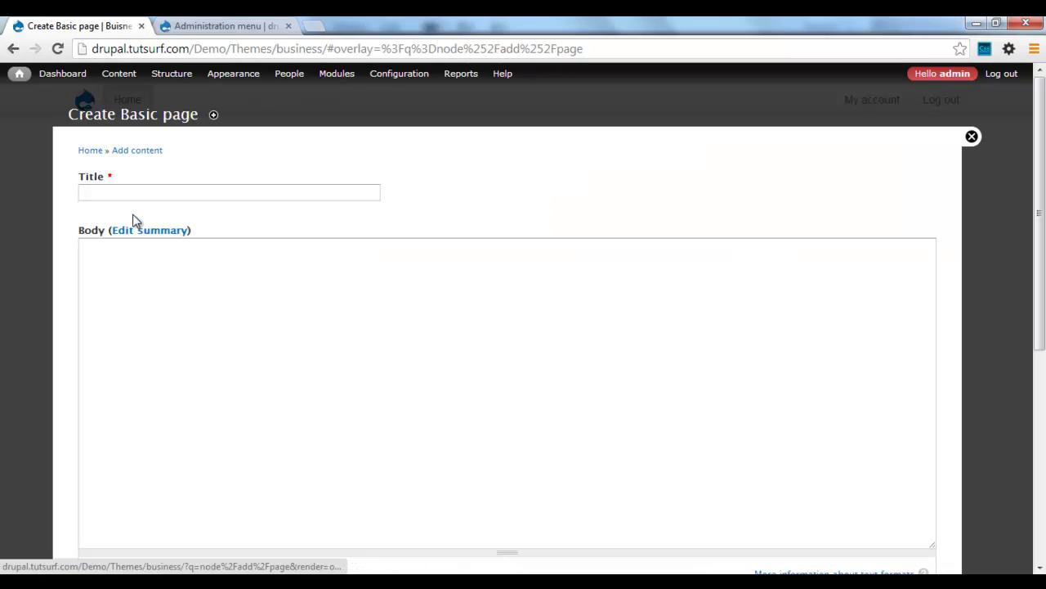
{"action": "left_click", "coordinate": [133, 191]}
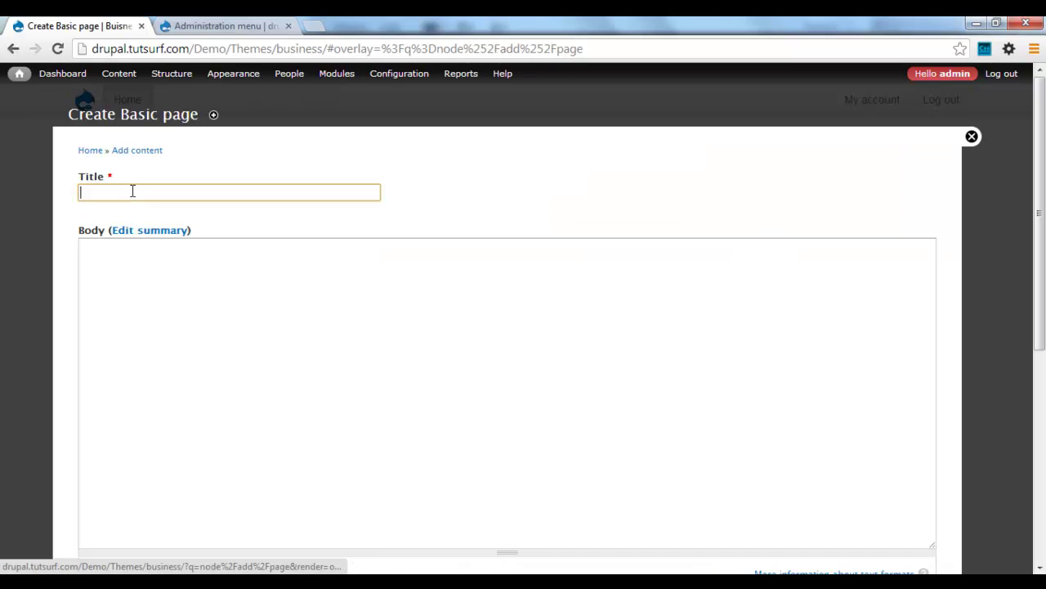
{"action": "type", "text": "Blog"}
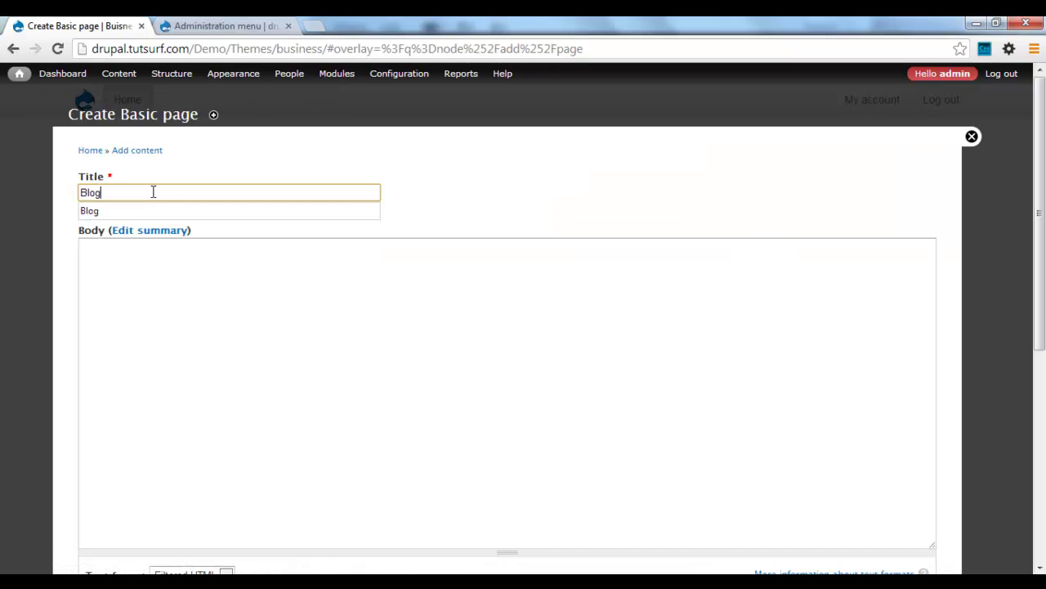
{"action": "left_click", "coordinate": [214, 331]}
{"action": "scroll", "coordinate": [213, 346], "scroll_direction": "down", "scroll_amount": 3}
{"action": "scroll", "coordinate": [315, 409], "scroll_direction": "down", "scroll_amount": 1}
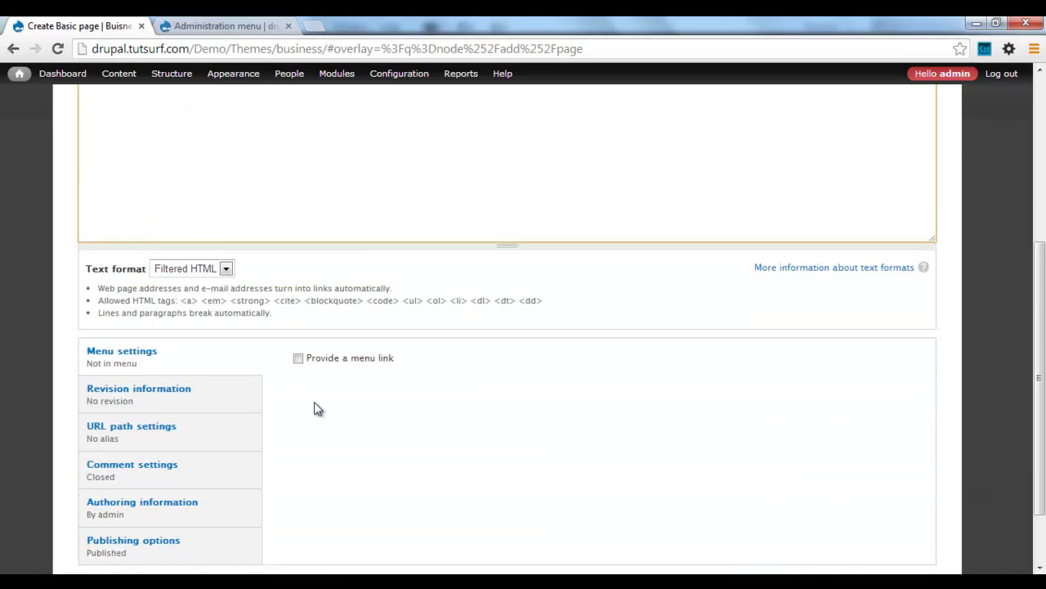
{"action": "scroll", "coordinate": [299, 350], "scroll_direction": "down", "scroll_amount": 1}
{"action": "left_click", "coordinate": [299, 282]}
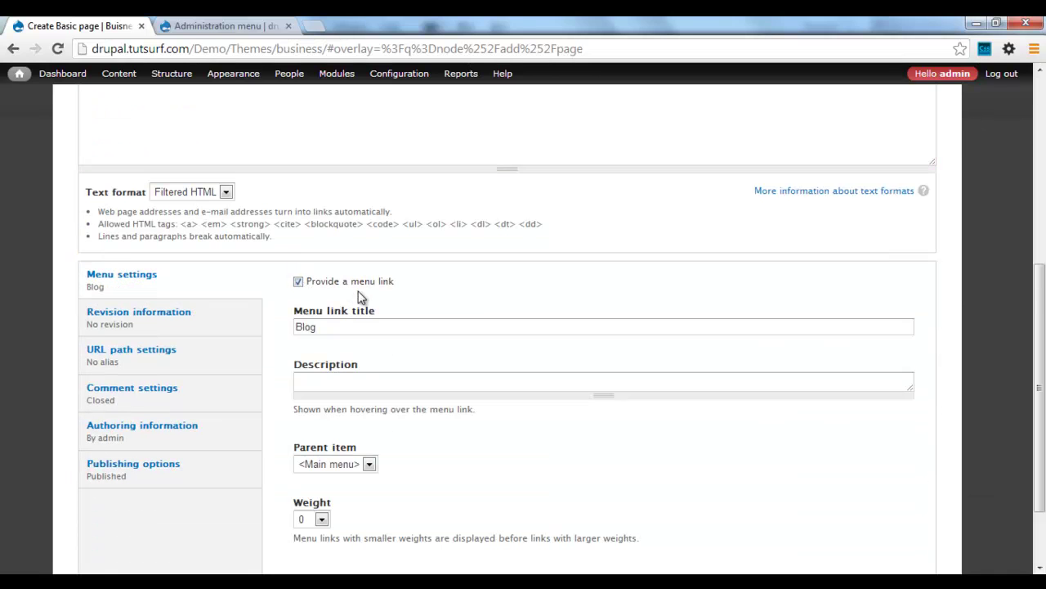
{"action": "scroll", "coordinate": [161, 484], "scroll_direction": "down", "scroll_amount": 2}
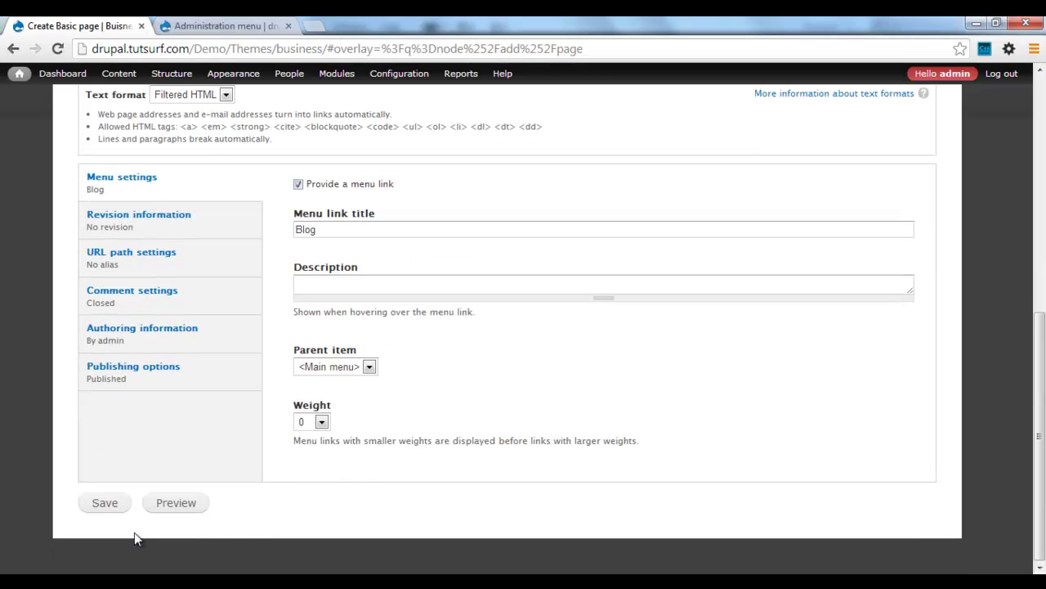
{"action": "left_click", "coordinate": [103, 502]}
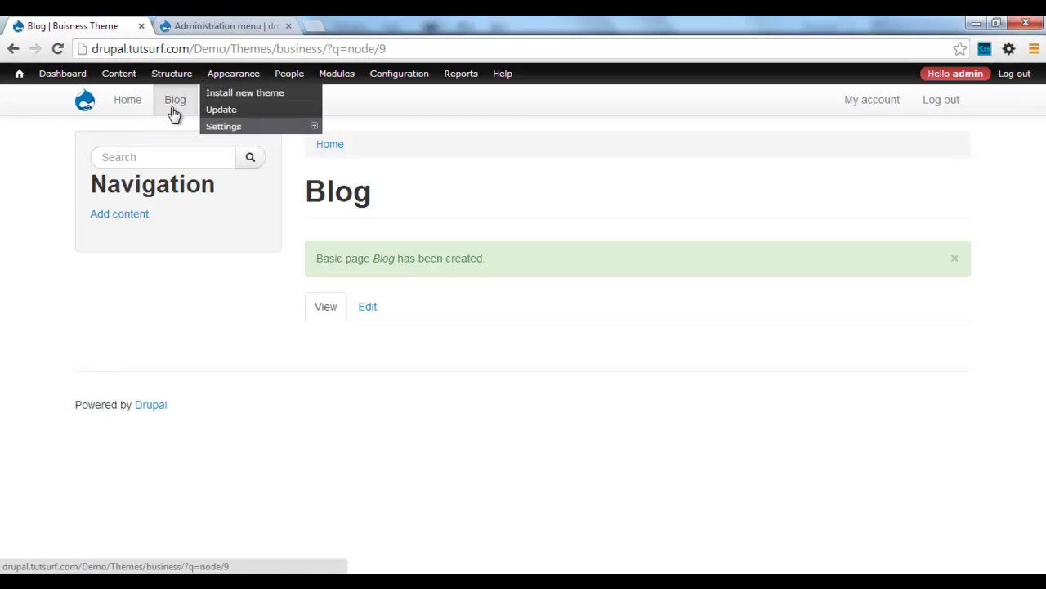
{"action": "mouse_move", "coordinate": [126, 92]}
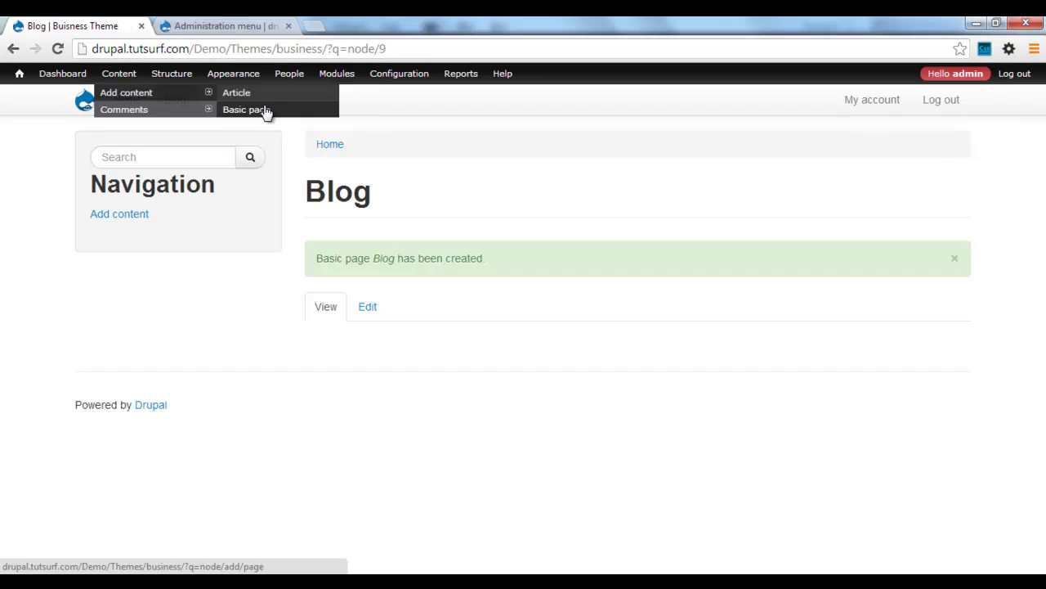
Save a new Basic page titled 'About' with 'Provide a menu link' ticked.
{"action": "left_click", "coordinate": [266, 111]}
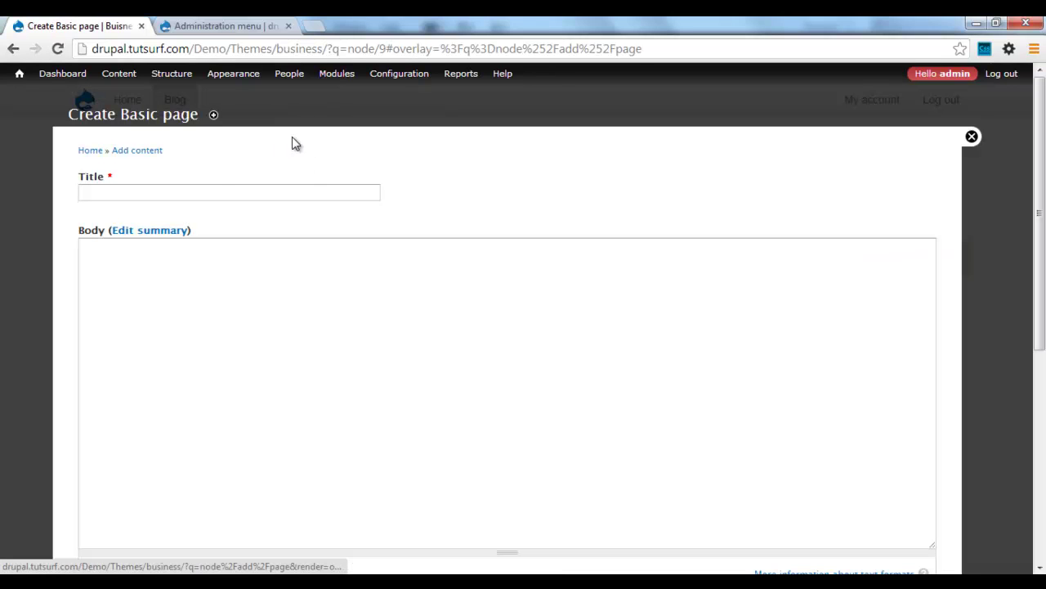
{"action": "left_click", "coordinate": [222, 189]}
{"action": "type", "text": "About"}
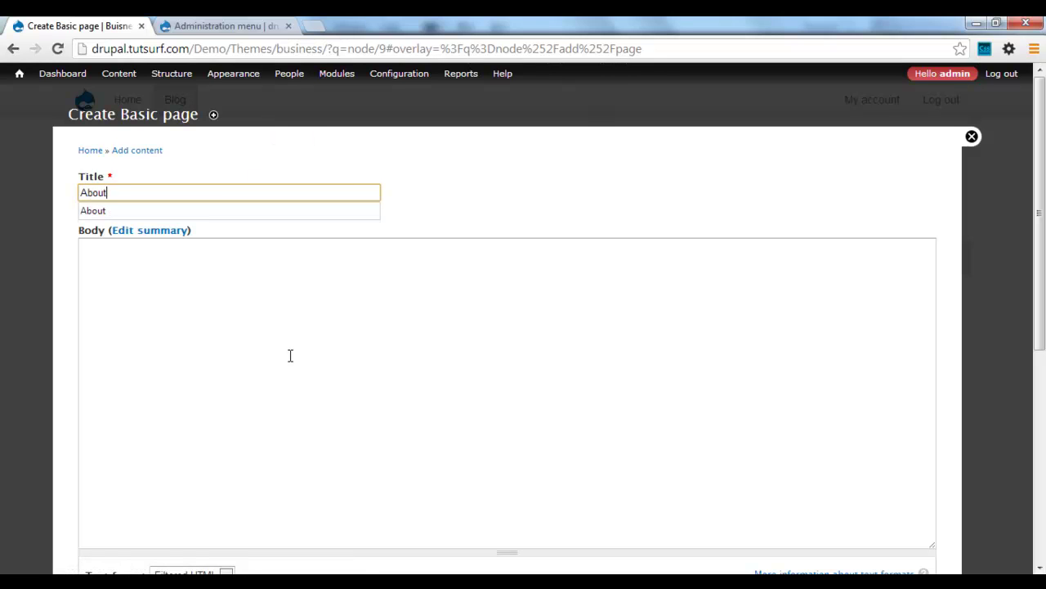
{"action": "left_click", "coordinate": [290, 355]}
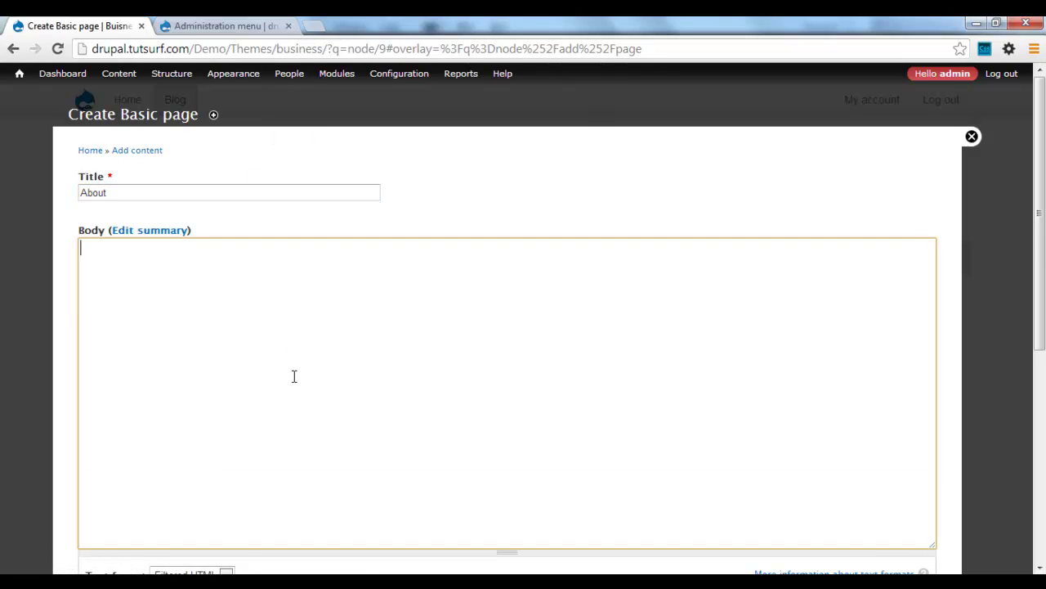
{"action": "scroll", "coordinate": [278, 384], "scroll_direction": "down", "scroll_amount": 4}
{"action": "left_click", "coordinate": [298, 360]}
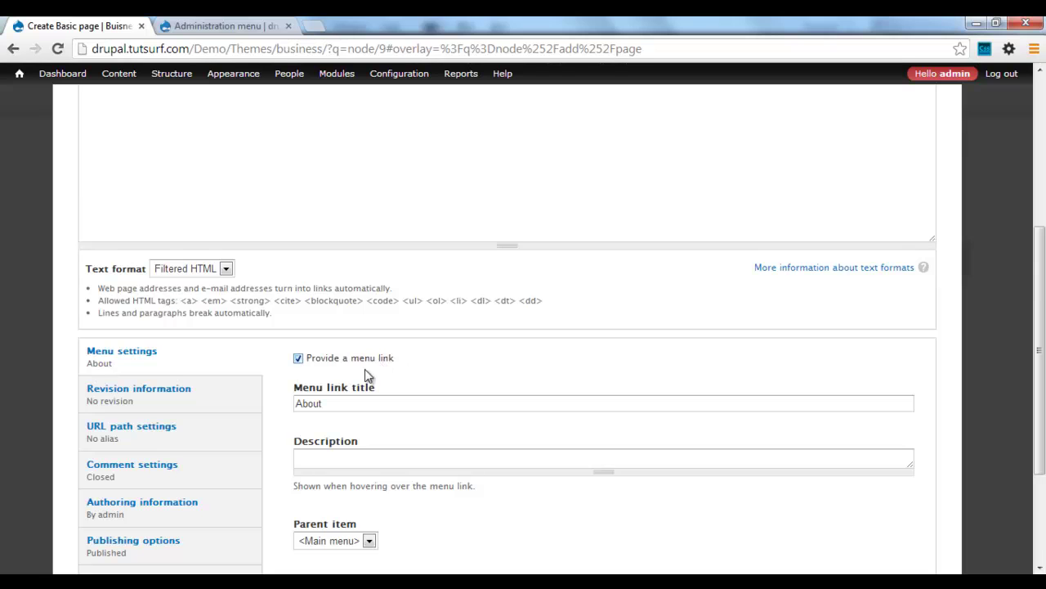
{"action": "scroll", "coordinate": [261, 466], "scroll_direction": "down", "scroll_amount": 3}
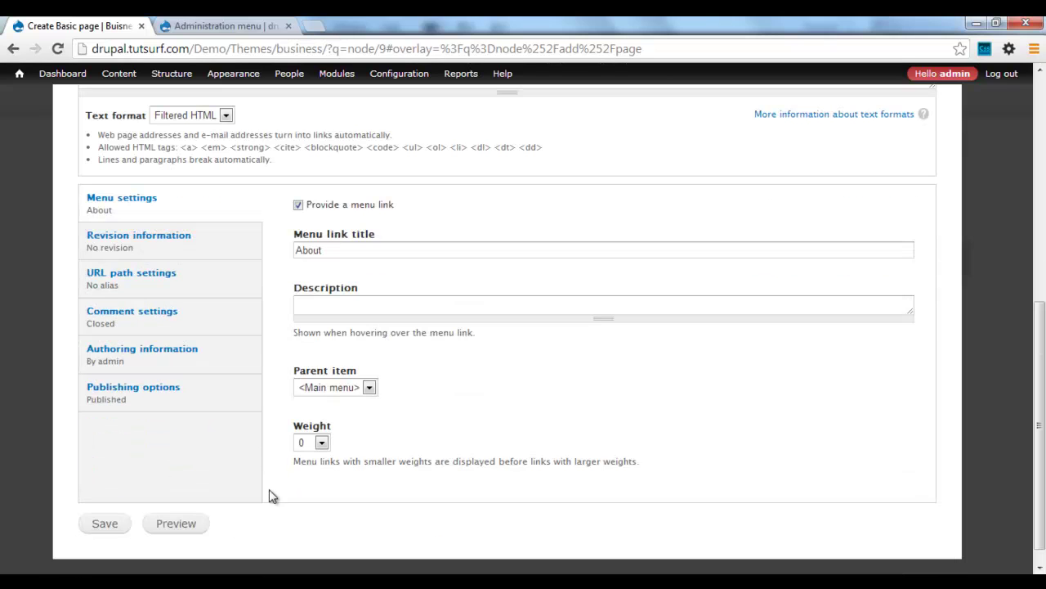
{"action": "left_click", "coordinate": [106, 528]}
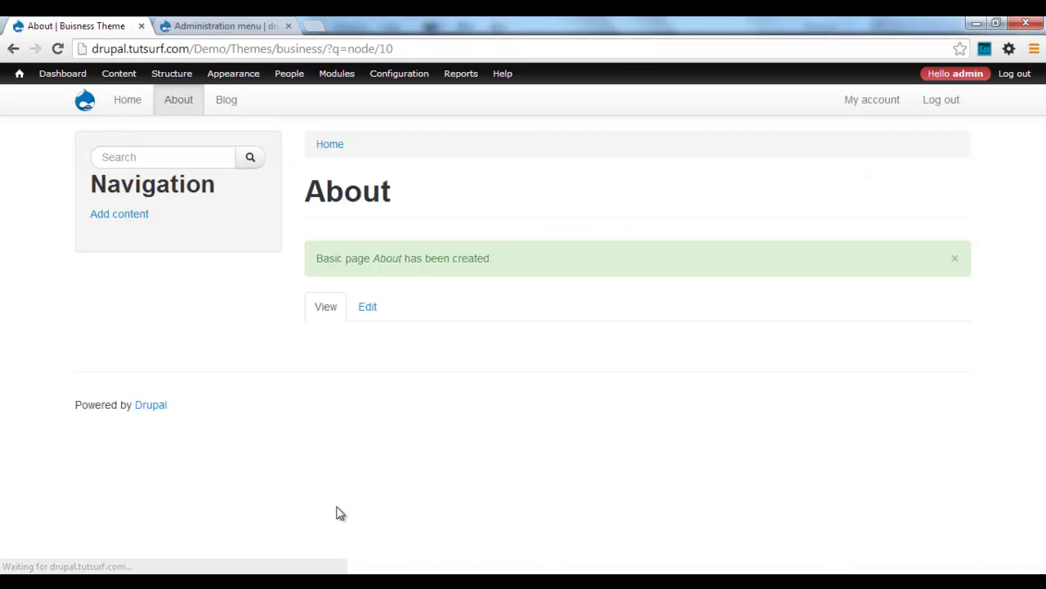
{"action": "mouse_move", "coordinate": [118, 74]}
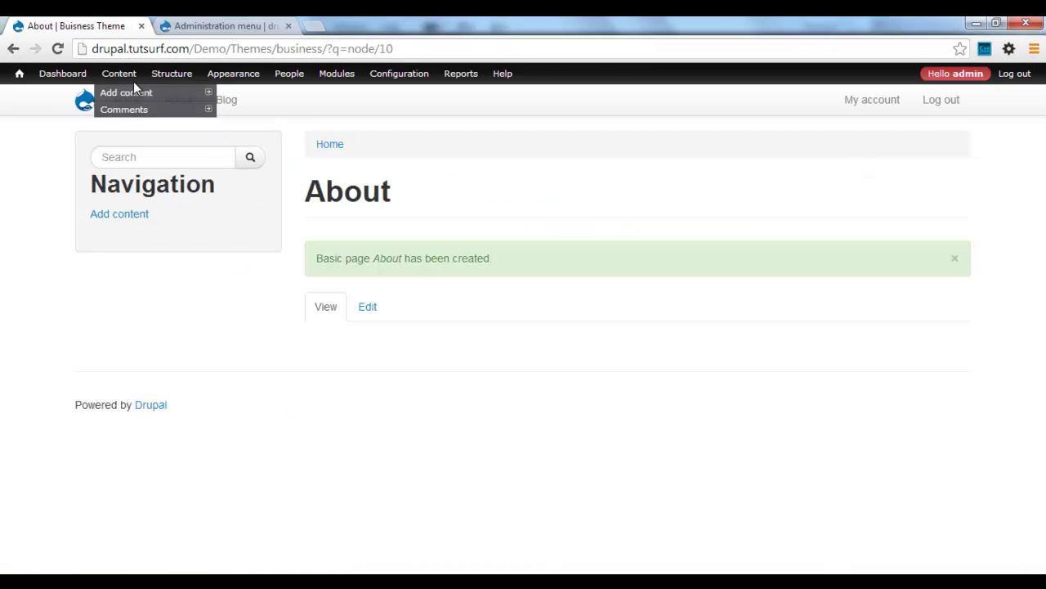
{"action": "mouse_move", "coordinate": [126, 93]}
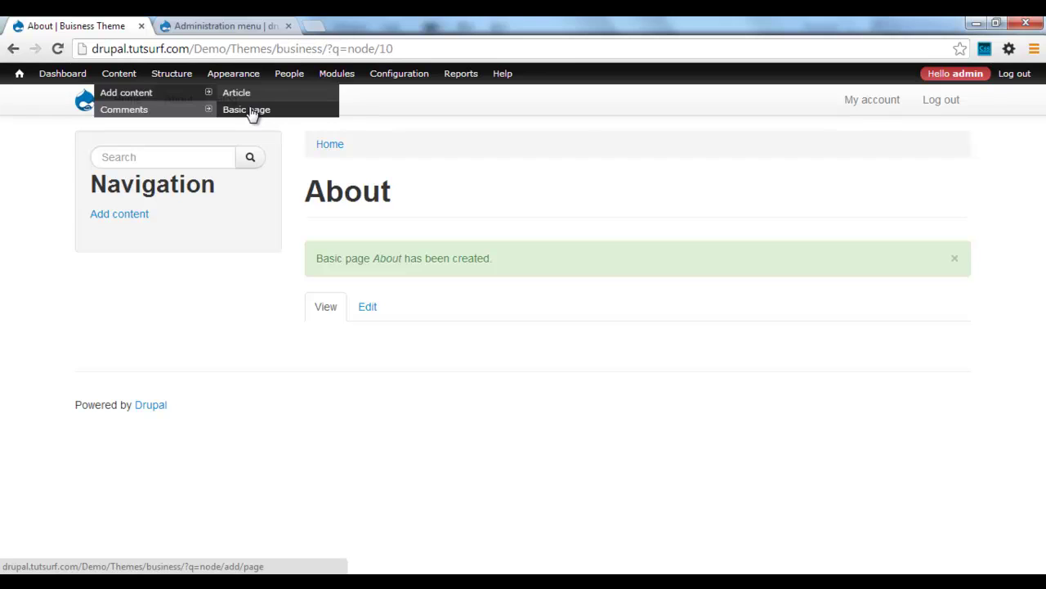
Save a new Basic page titled 'Work' with 'Provide a menu link' ticked.
{"action": "left_click", "coordinate": [252, 112]}
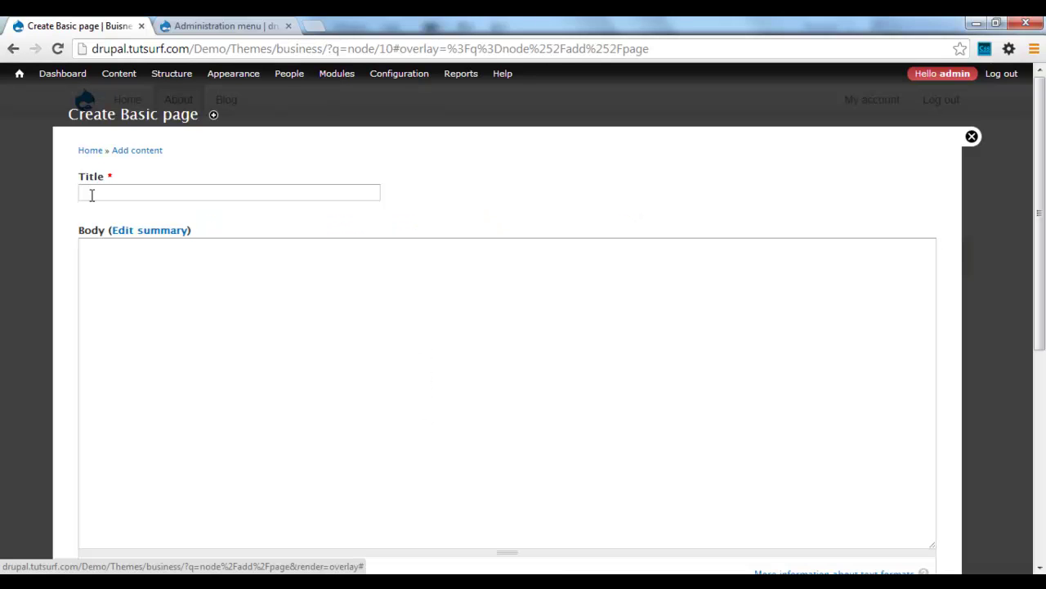
{"action": "left_click", "coordinate": [90, 194]}
{"action": "type", "text": "Work"}
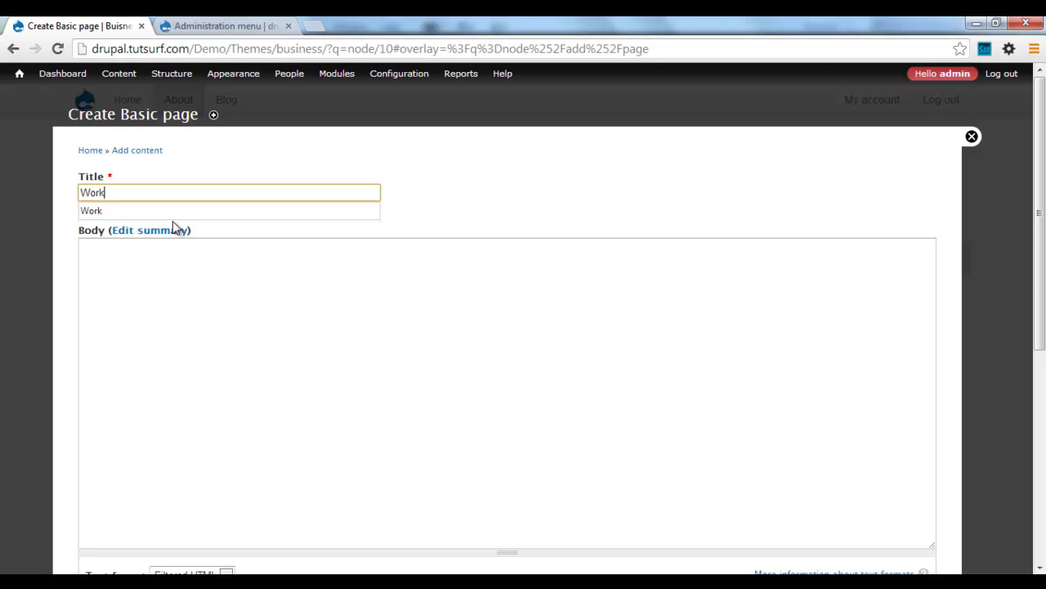
{"action": "scroll", "coordinate": [271, 421], "scroll_direction": "down", "scroll_amount": 5}
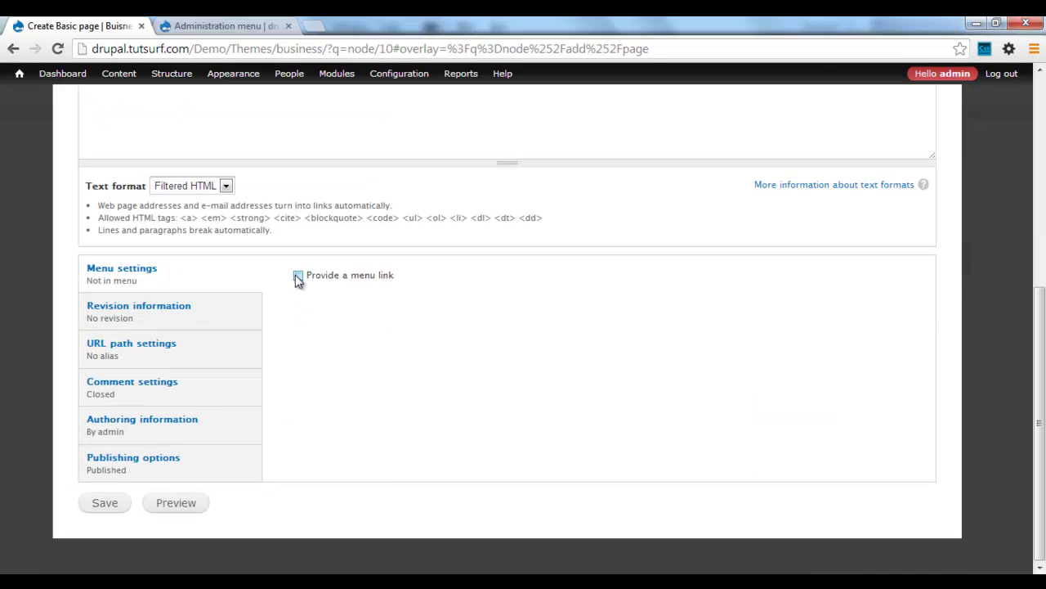
{"action": "left_click", "coordinate": [298, 275]}
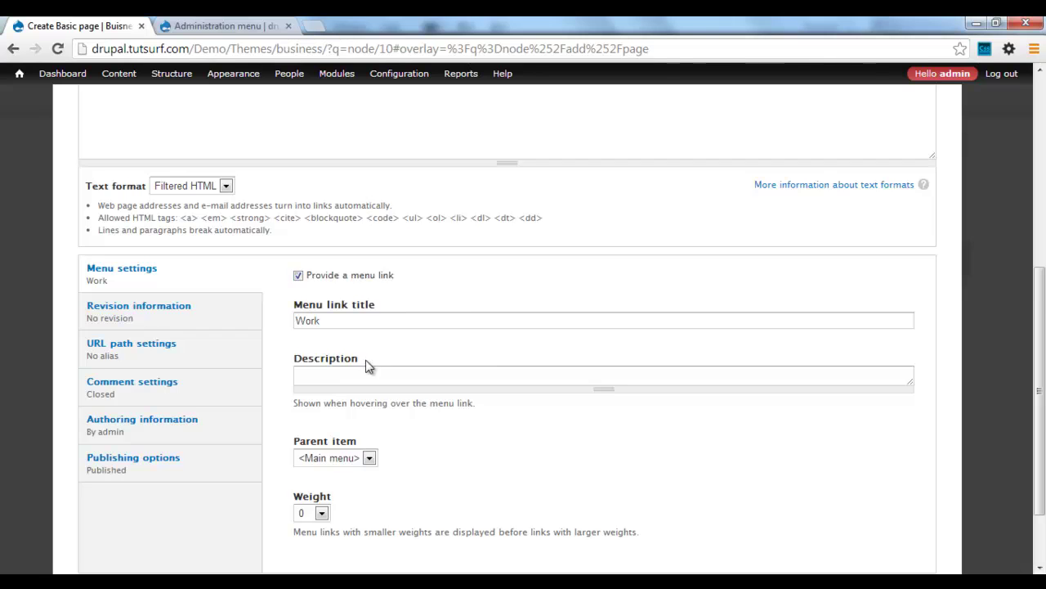
{"action": "scroll", "coordinate": [185, 458], "scroll_direction": "down", "scroll_amount": 2}
{"action": "left_click", "coordinate": [105, 503]}
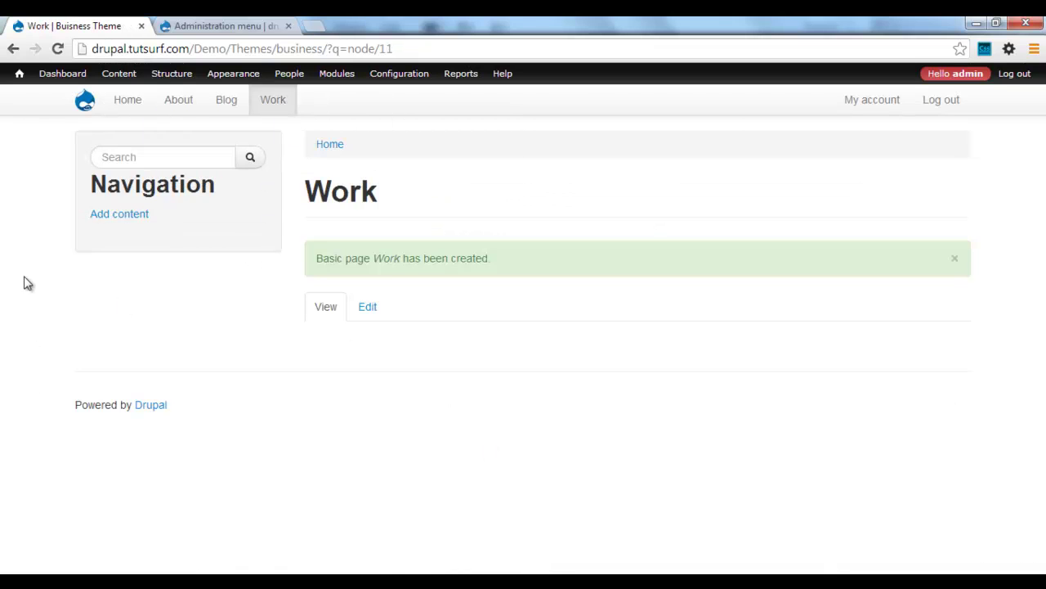
{"action": "mouse_move", "coordinate": [164, 126]}
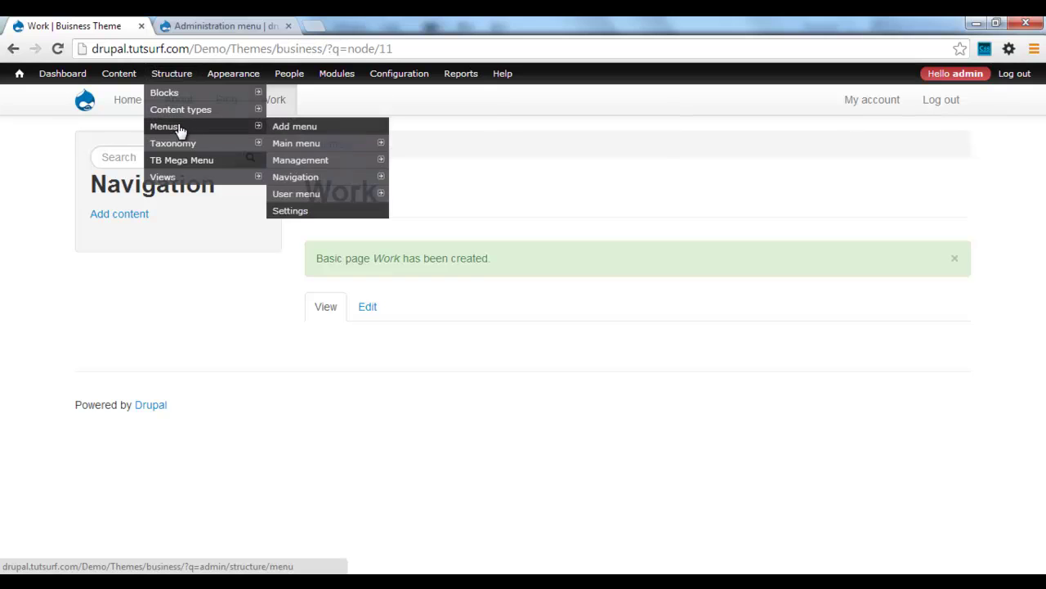
In the Main menu, move Work below Home and About below Blog, save, and close the overlay.
{"action": "mouse_move", "coordinate": [296, 143]}
{"action": "left_click", "coordinate": [313, 145]}
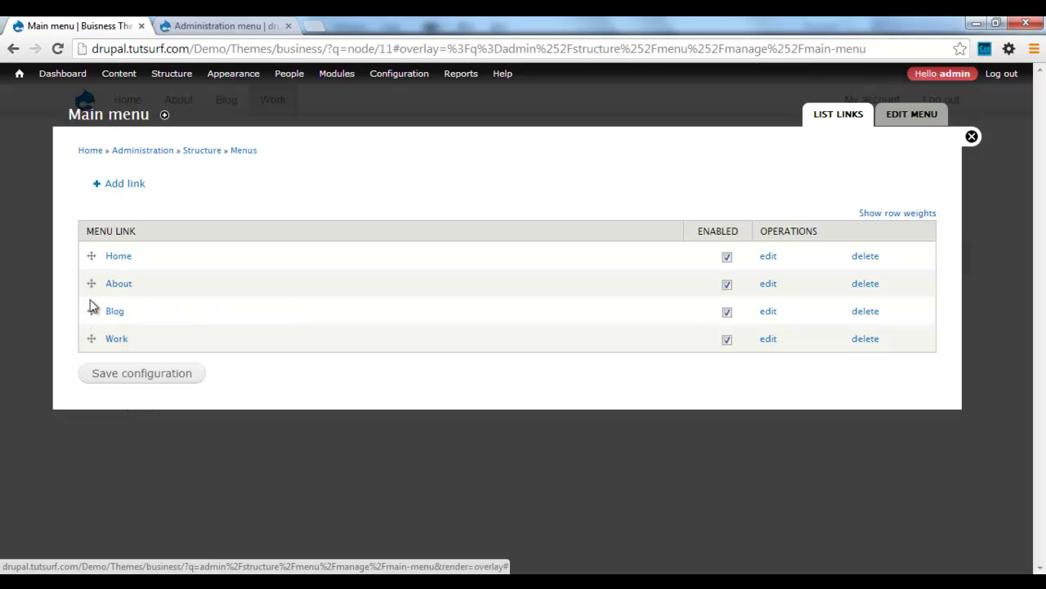
{"action": "left_click_drag", "start_coordinate": [90, 338], "coordinate": [97, 280]}
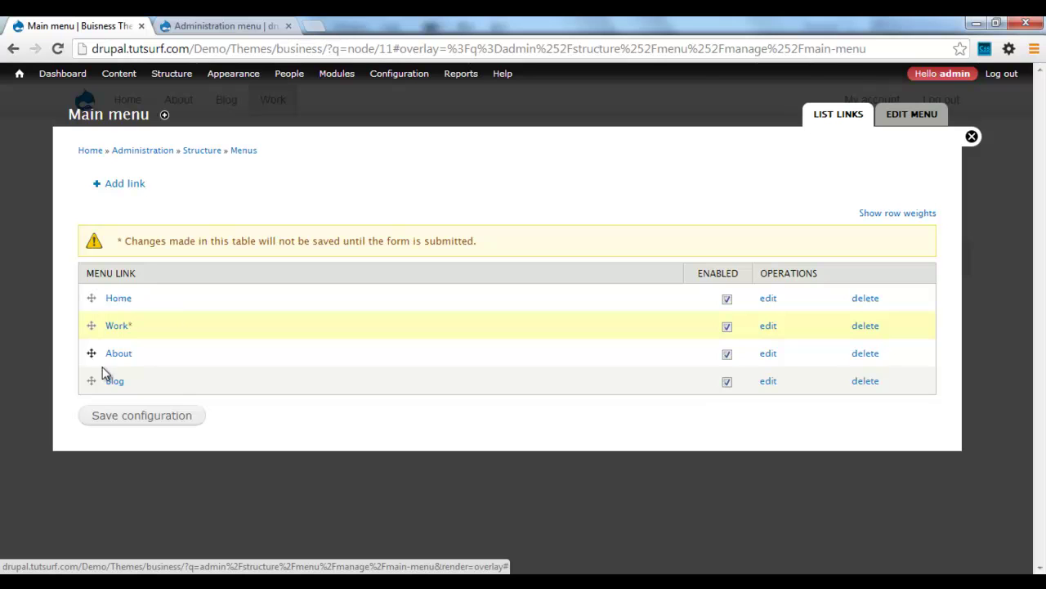
{"action": "left_click_drag", "start_coordinate": [88, 352], "coordinate": [89, 381]}
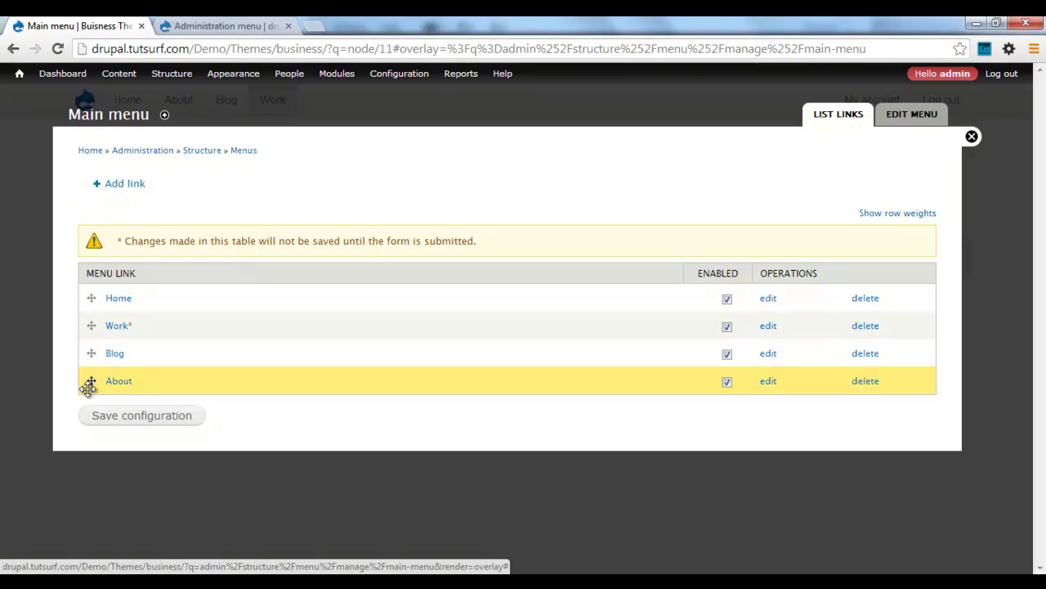
{"action": "left_click", "coordinate": [174, 417]}
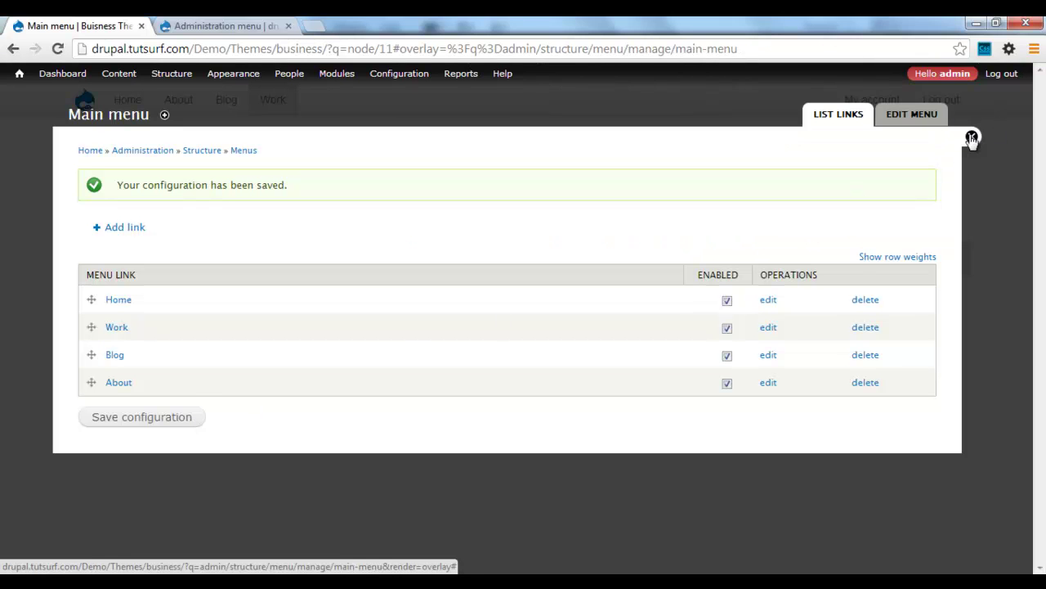
{"action": "left_click", "coordinate": [972, 138]}
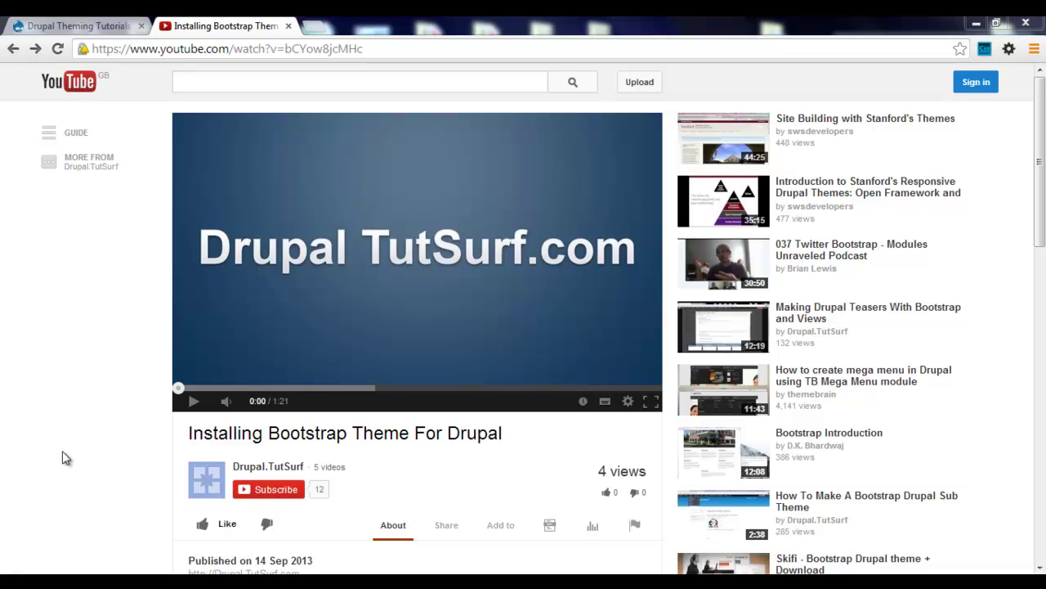
Like the Bootstrap Theme video and scroll down to its description.
{"action": "left_click", "coordinate": [227, 529]}
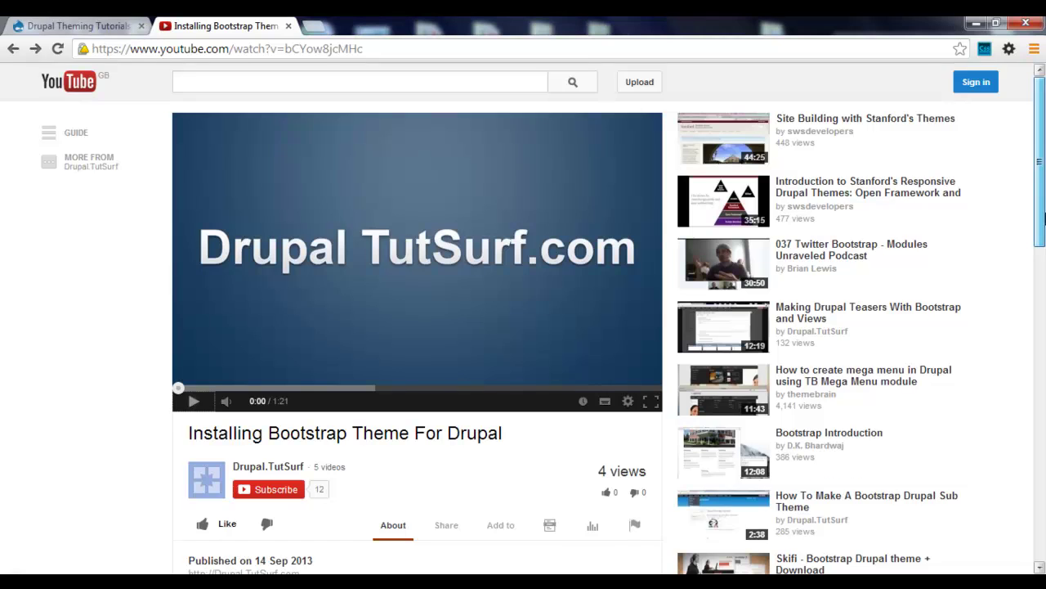
{"action": "mouse_move", "coordinate": [1040, 239]}
{"action": "left_mouse_down"}
{"action": "mouse_move", "coordinate": [1039, 255]}
{"action": "mouse_move", "coordinate": [922, 292]}
{"action": "left_mouse_up"}
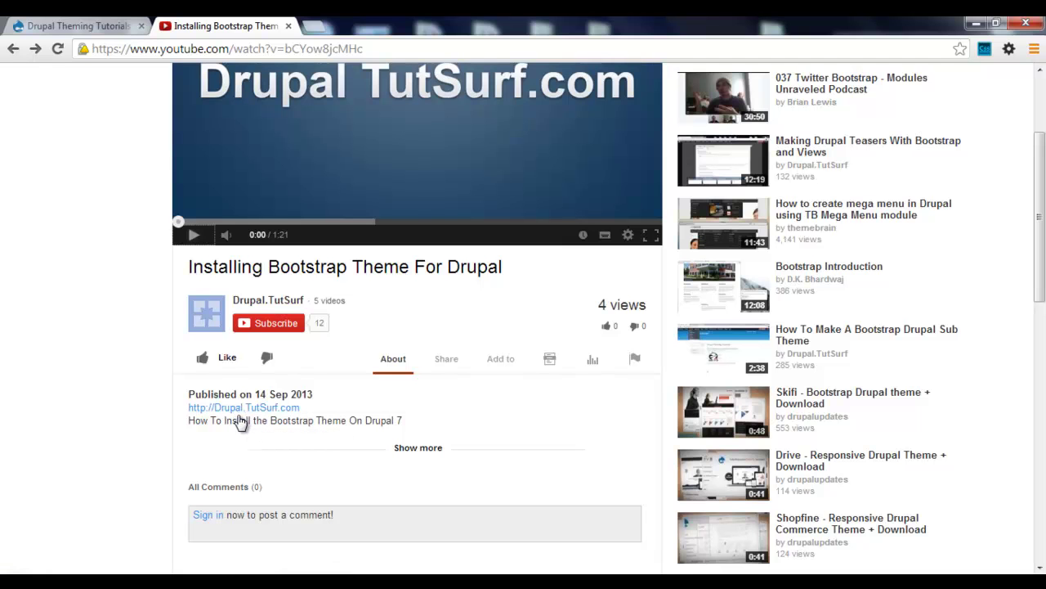
Return to the Drupal Theming Tutorials tab and select its email address field.
{"action": "left_click", "coordinate": [38, 22]}
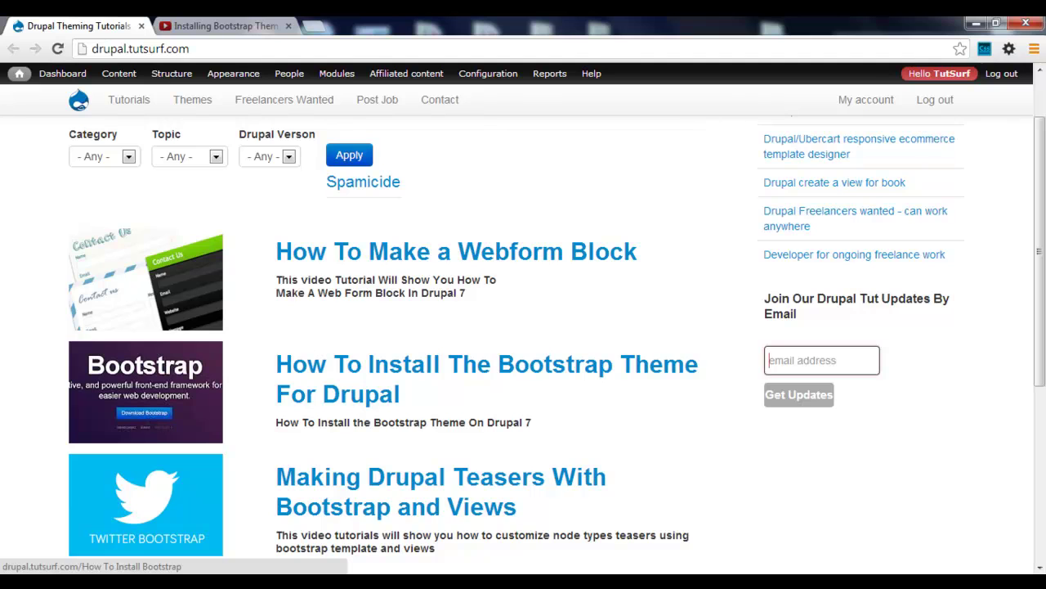
{"action": "left_click", "coordinate": [847, 364]}
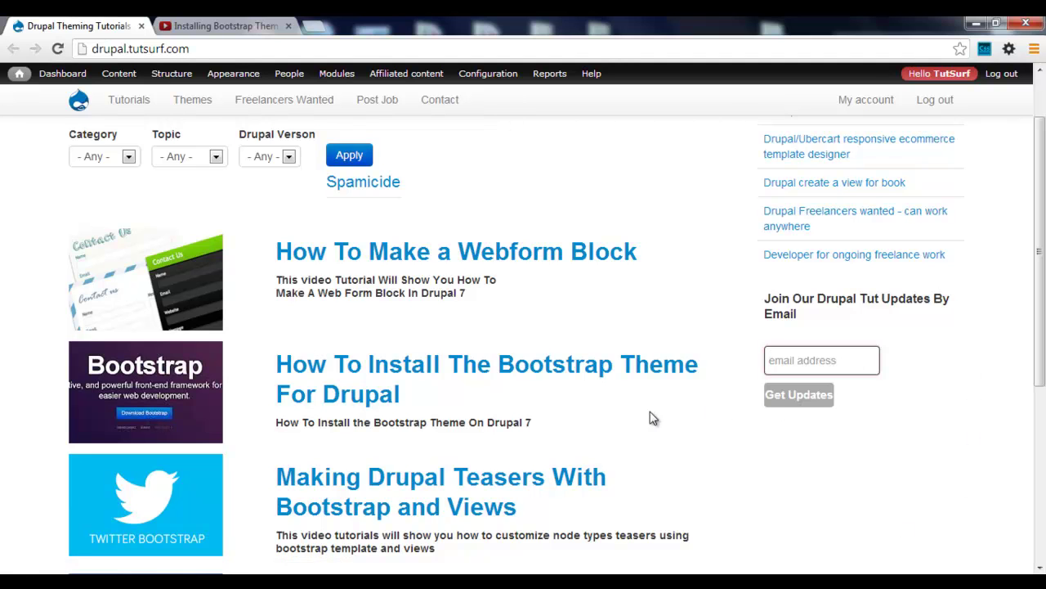